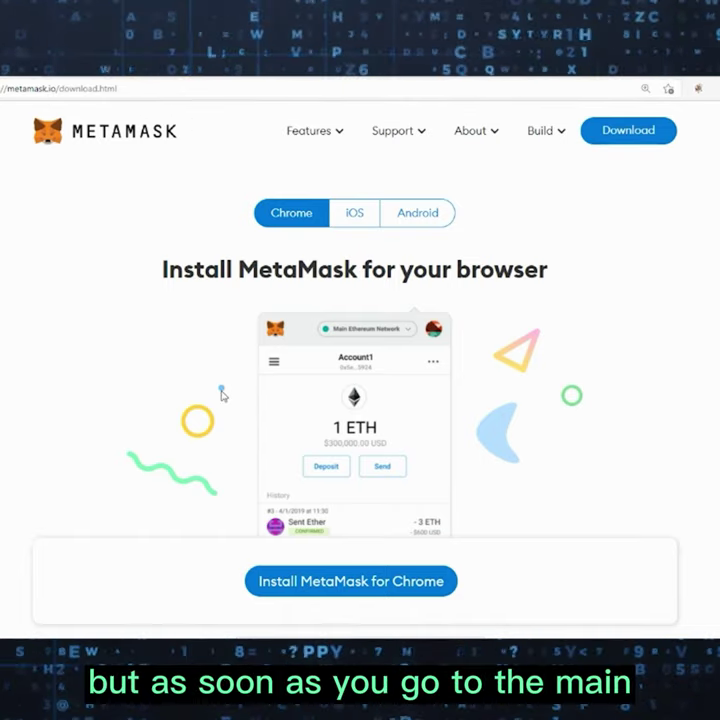
Compare MetaMask's iOS and Android install options, then return to the browser option
scroll(222, 394, "down", 10)
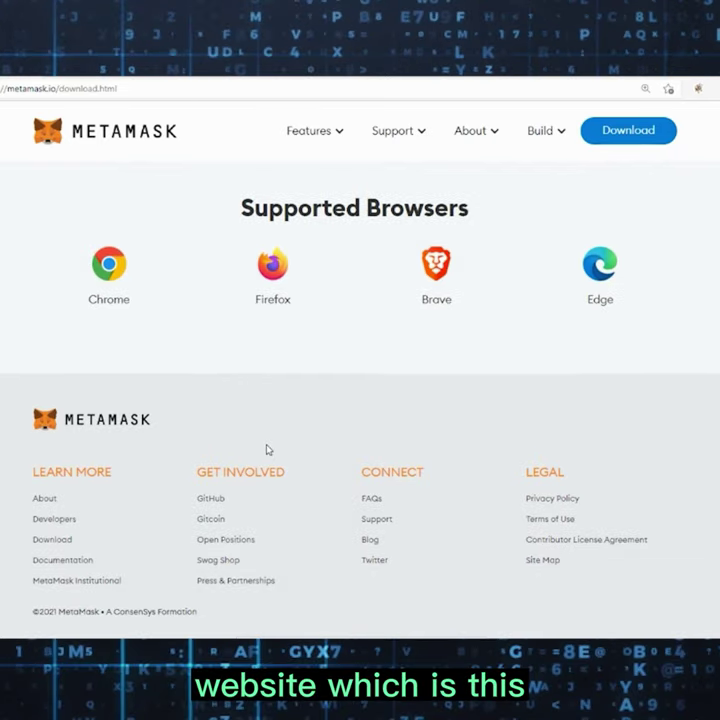
scroll(267, 450, "up", 10)
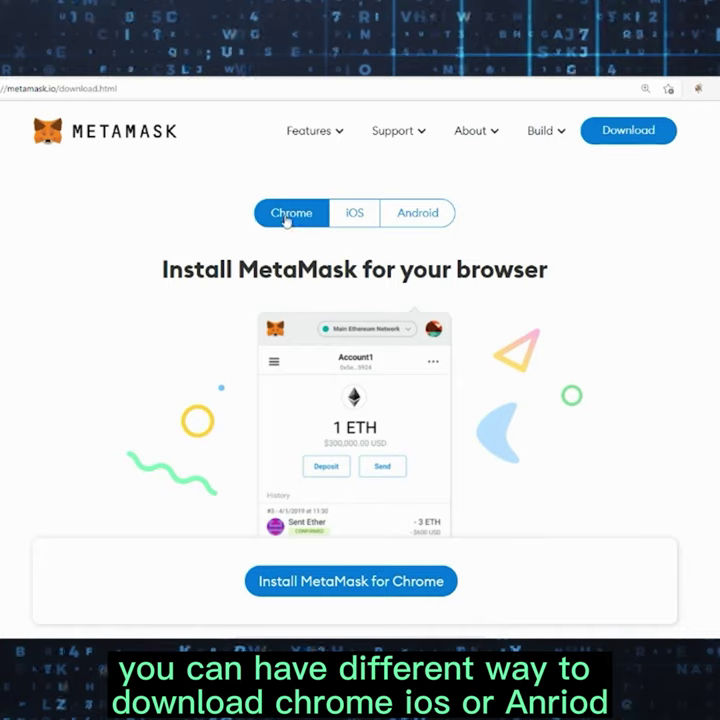
left_click(355, 214)
left_click(405, 214)
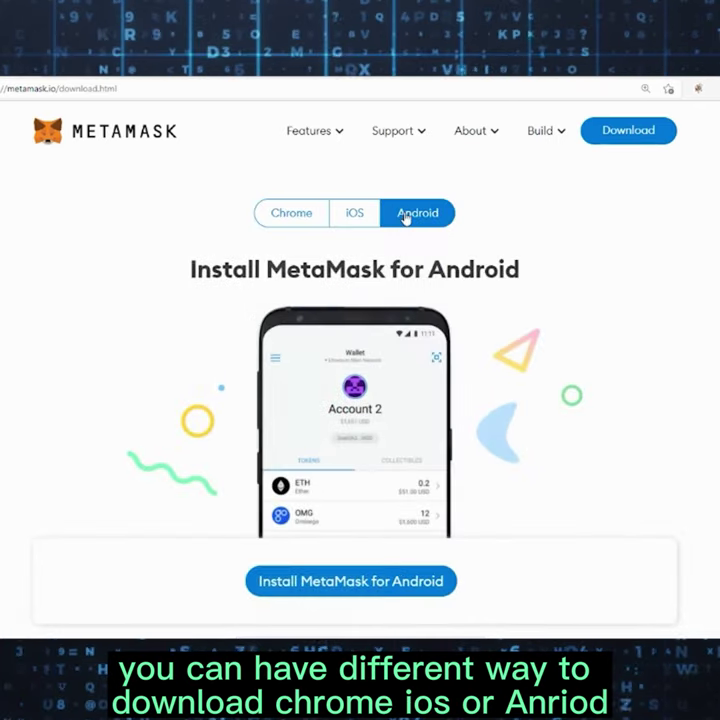
left_click(307, 226)
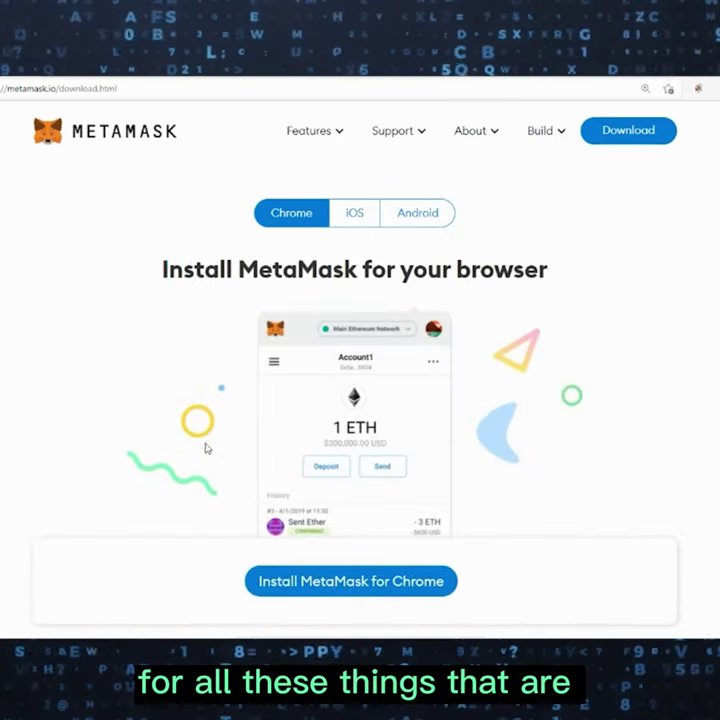
Scroll through the download page and start installing MetaMask for Chrome
scroll(207, 448, "down", 3)
scroll(208, 449, "up", 3)
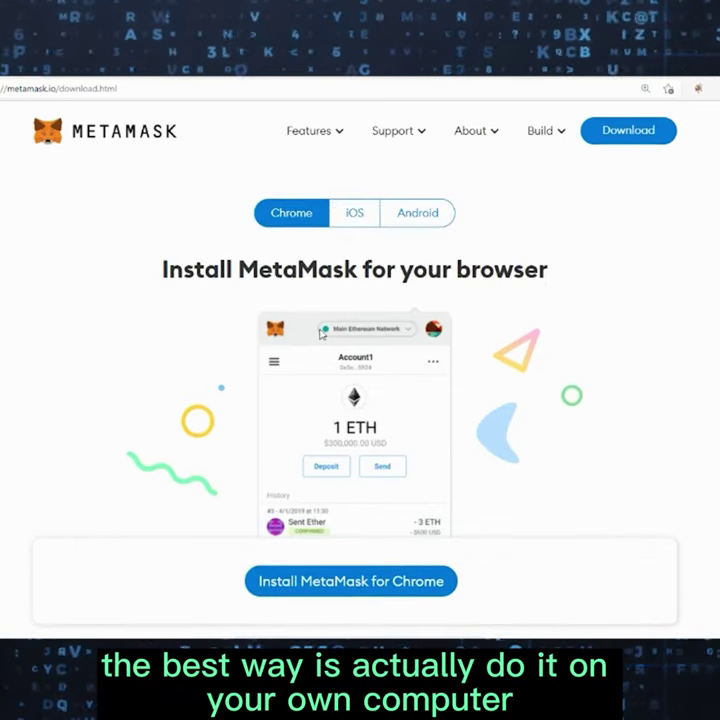
scroll(514, 458, "down", 3)
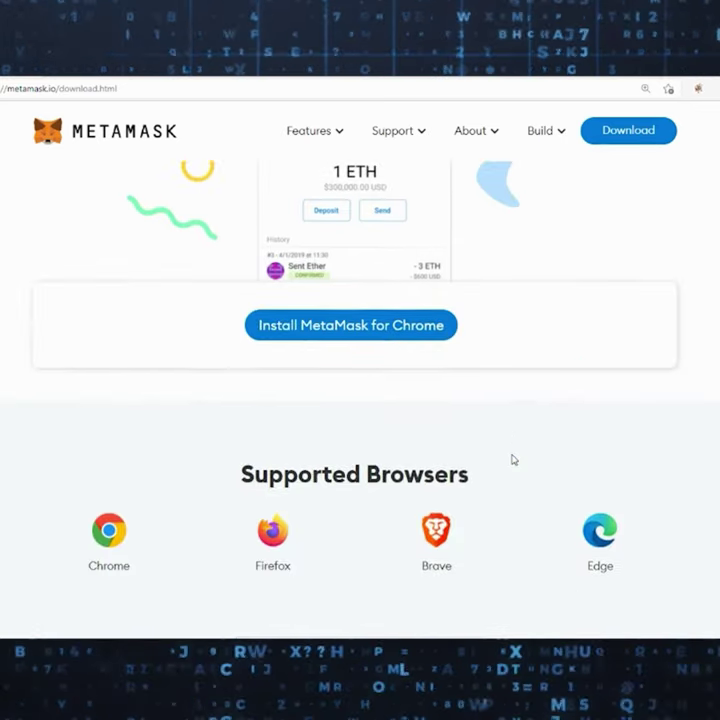
scroll(514, 458, "up", 3)
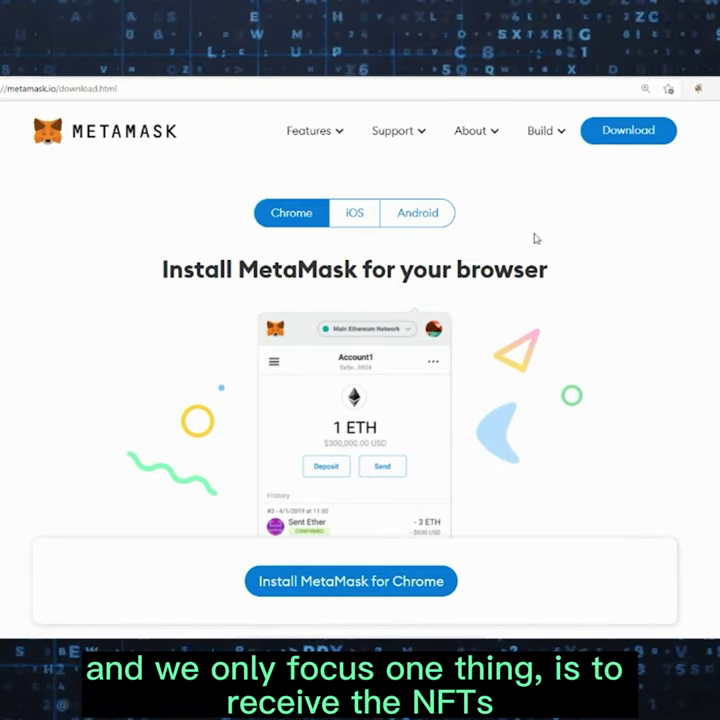
scroll(480, 365, "down", 3)
scroll(480, 365, "up", 2)
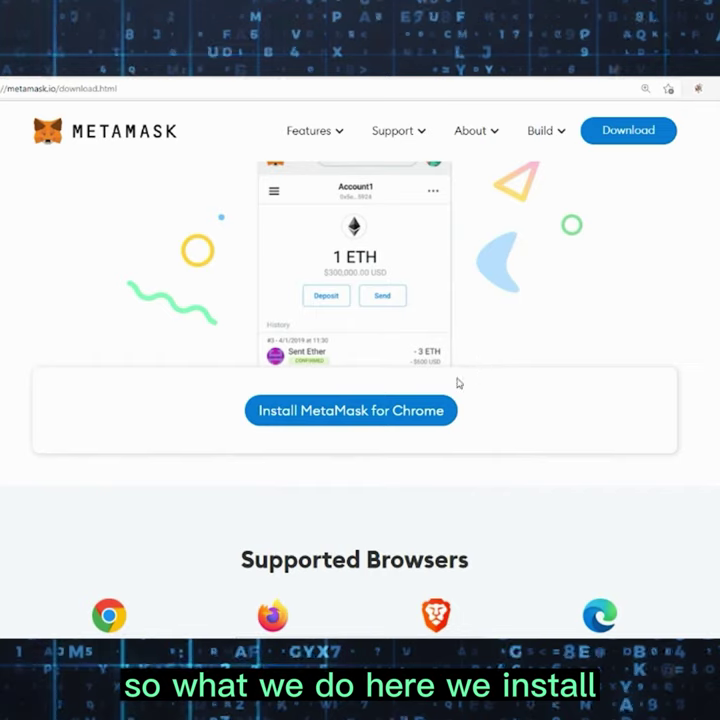
left_click(363, 418)
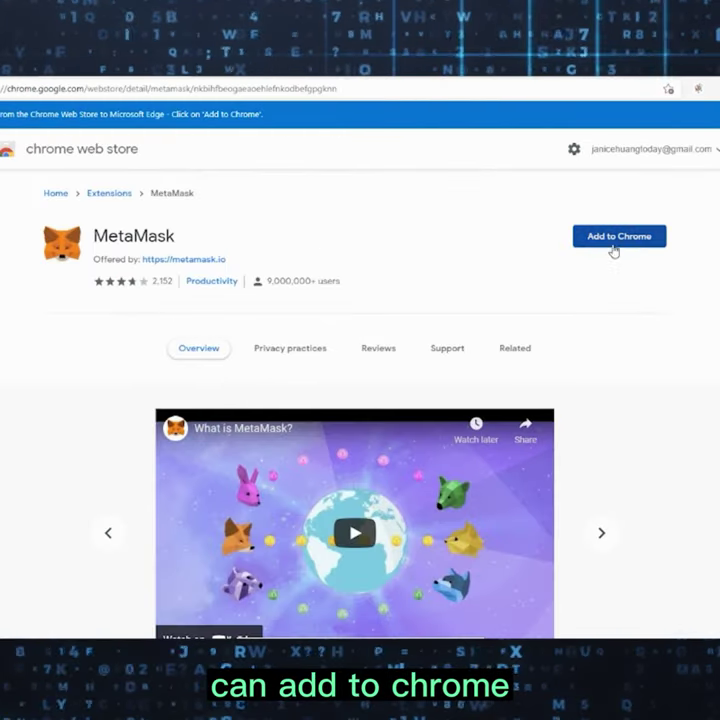
Add the MetaMask extension to Chrome and open its Welcome to MetaMask page
left_click(616, 242)
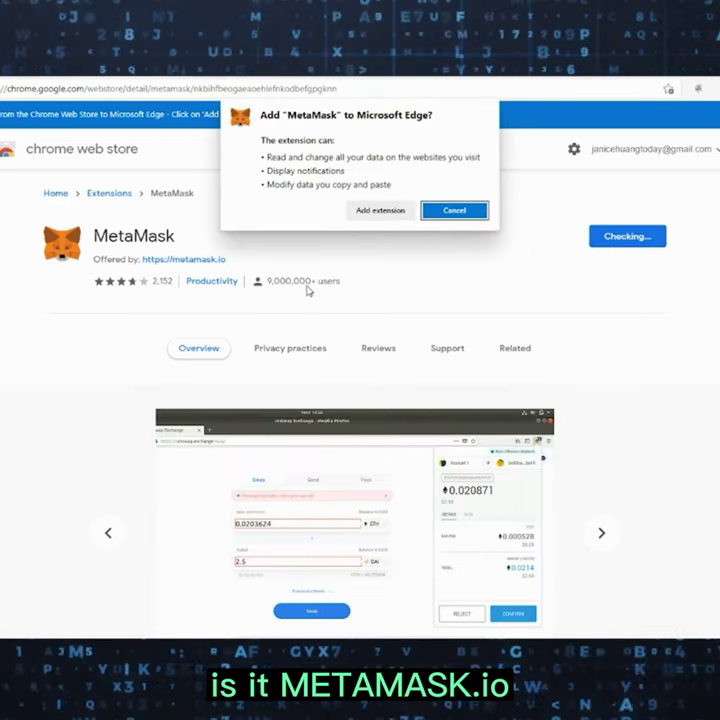
left_click(381, 210)
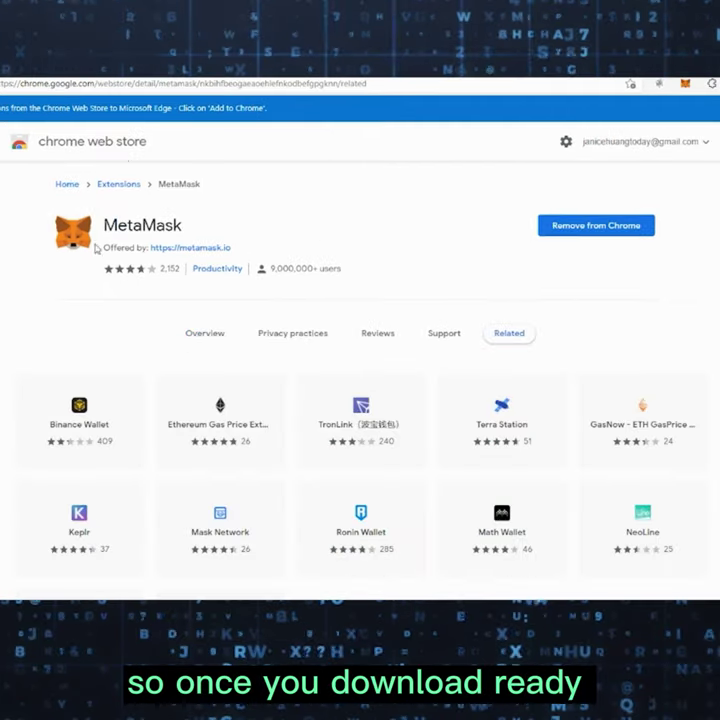
left_click(689, 87)
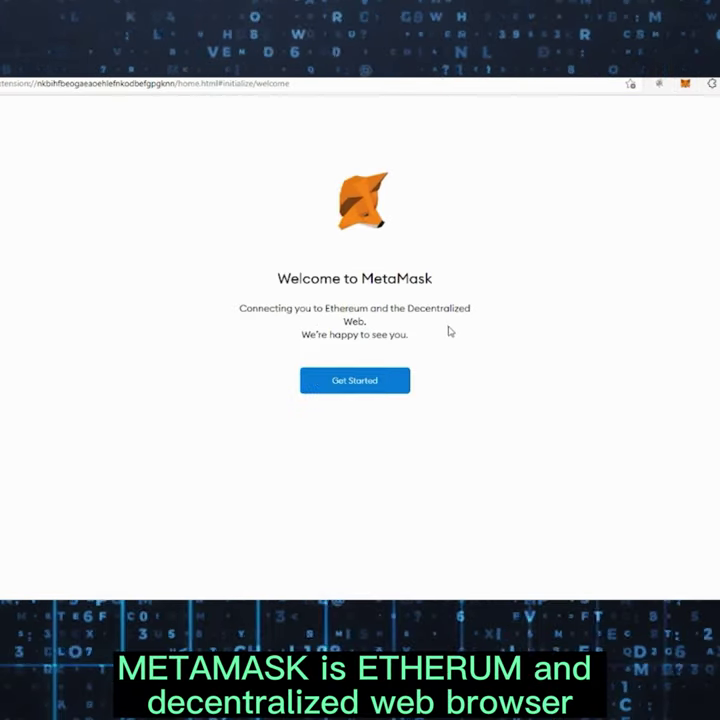
Create a new MetaMask wallet with a password, agreeing to usage-data sharing and the terms of use
left_click(355, 385)
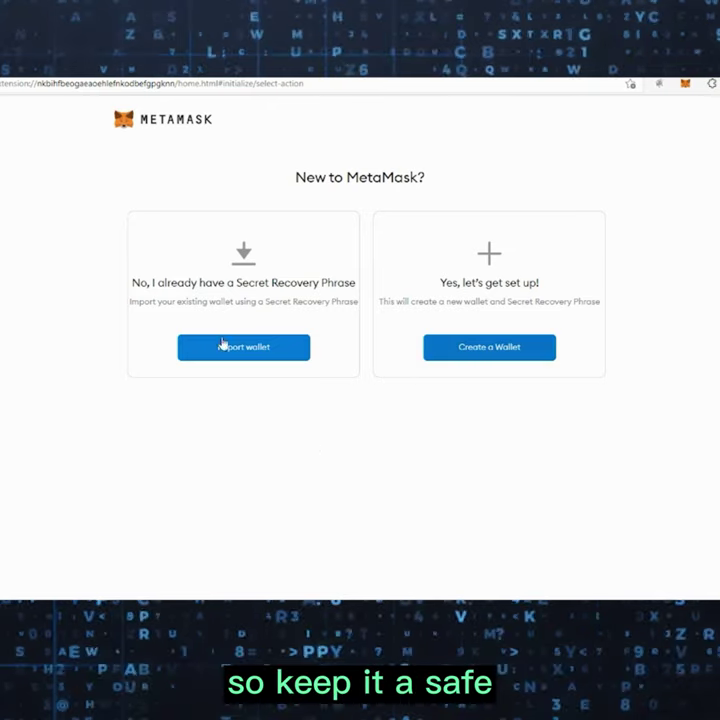
left_click(486, 358)
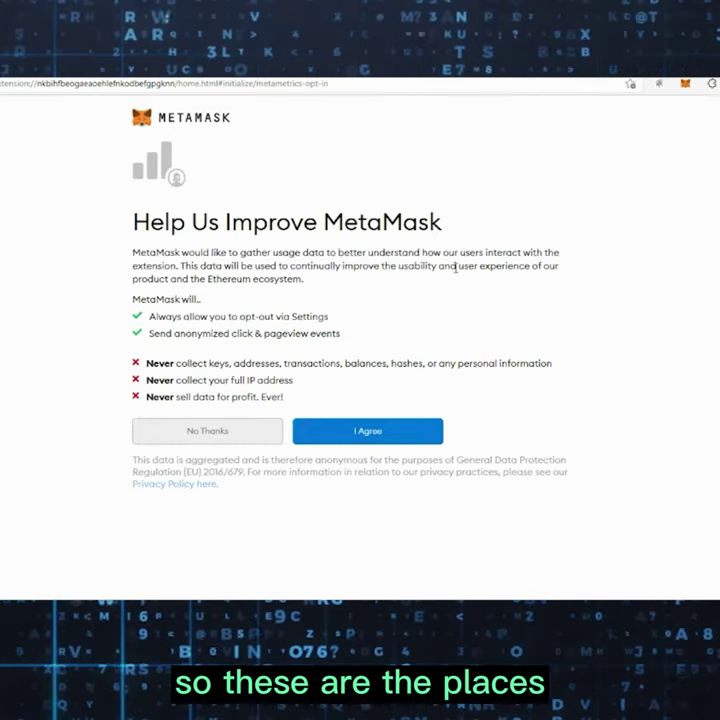
left_click(350, 440)
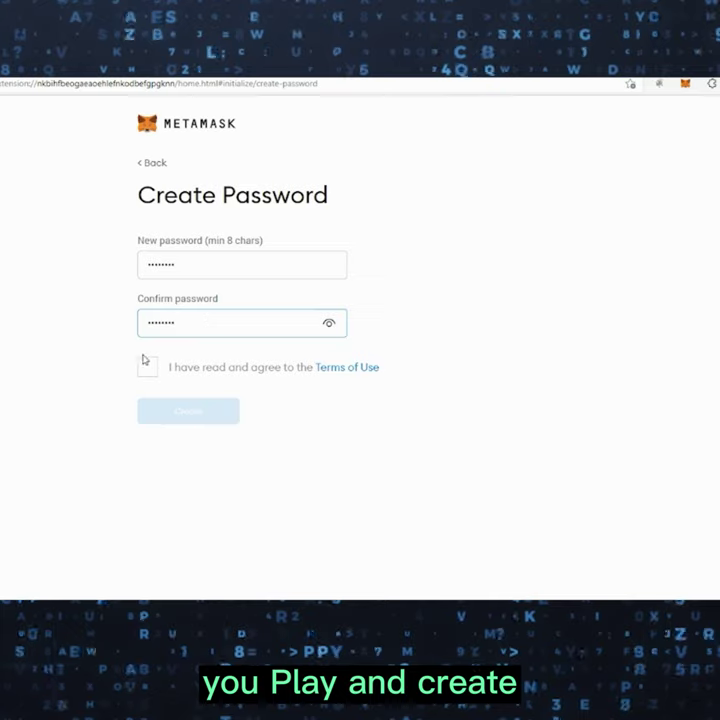
left_click(147, 367)
left_click(196, 421)
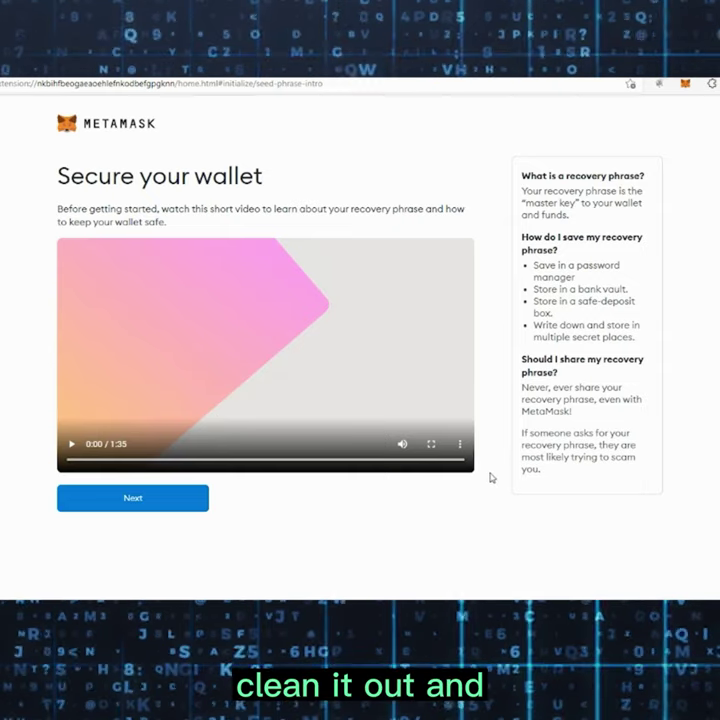
Reveal and copy the secret recovery phrase, then finish setup to the Congratulations page
left_click(177, 507)
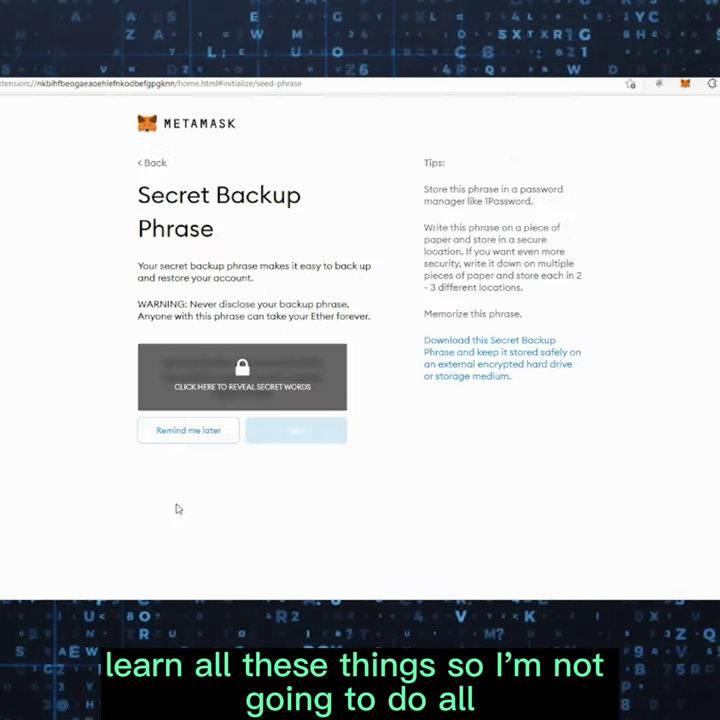
left_click(237, 375)
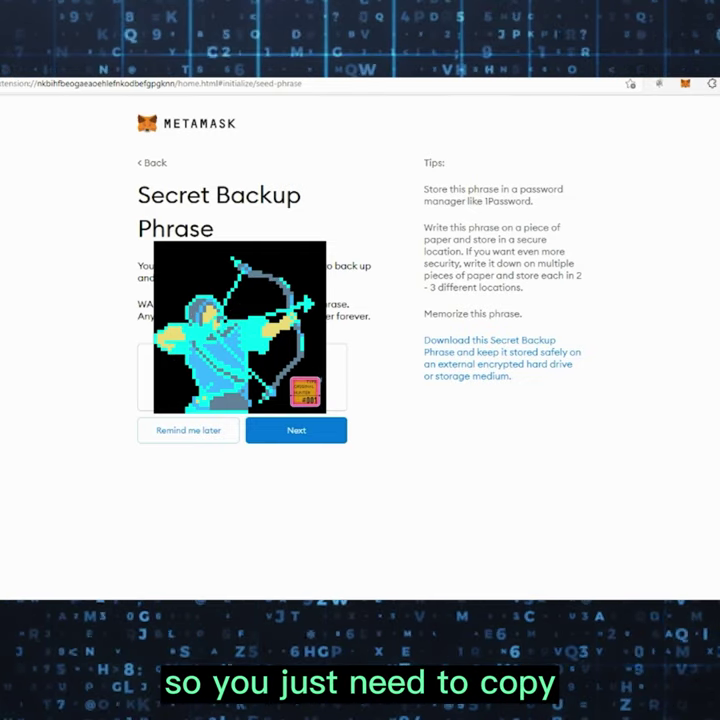
right_click(193, 368)
left_click(225, 379)
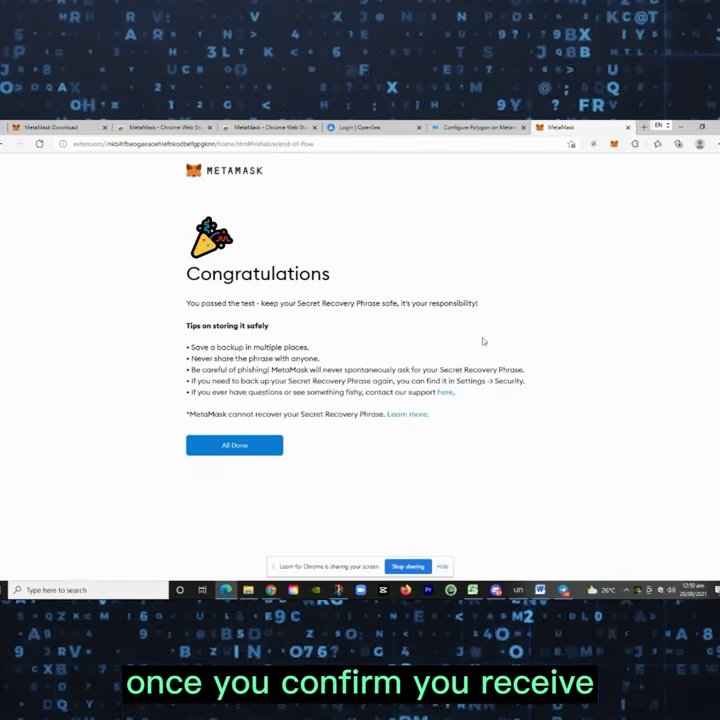
left_click(251, 450)
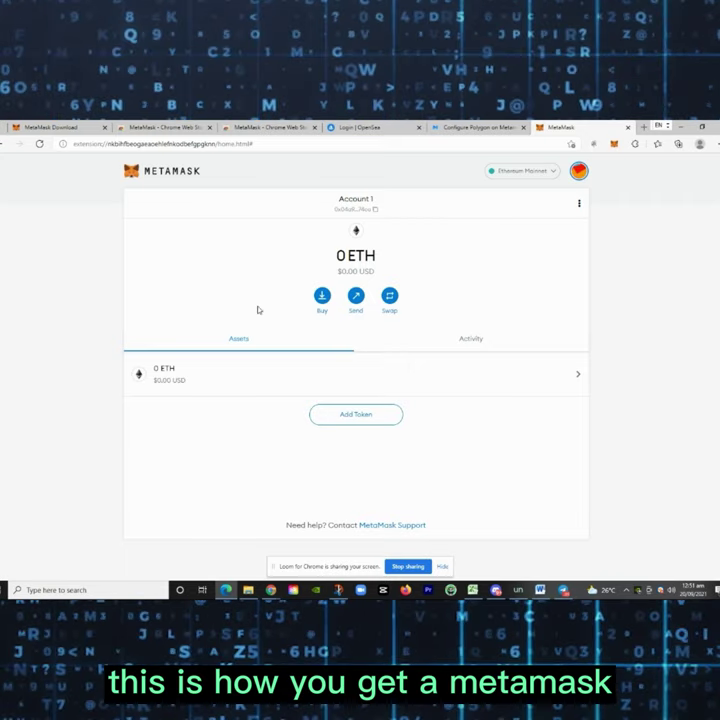
Copy Account 1's address, check the available networks, then move to the Polygon docs tab
left_click(366, 206)
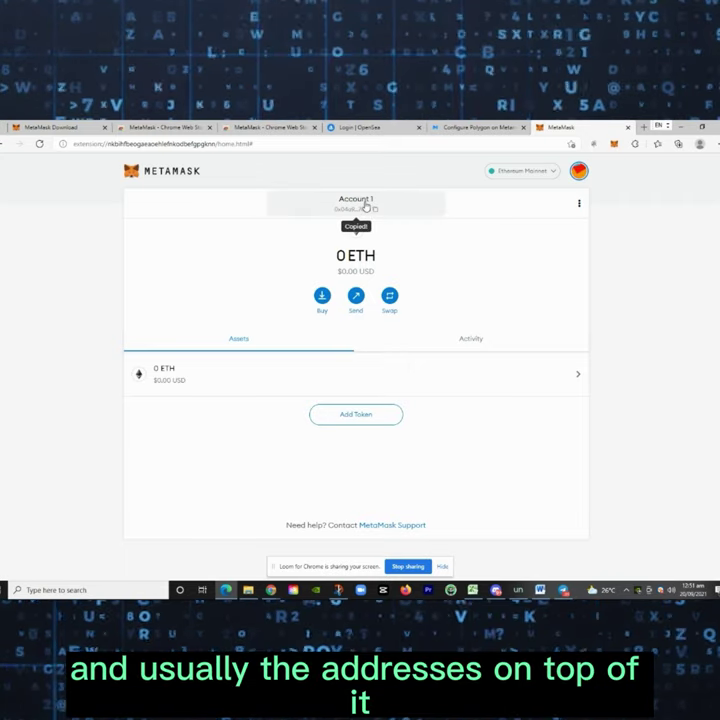
left_click(530, 172)
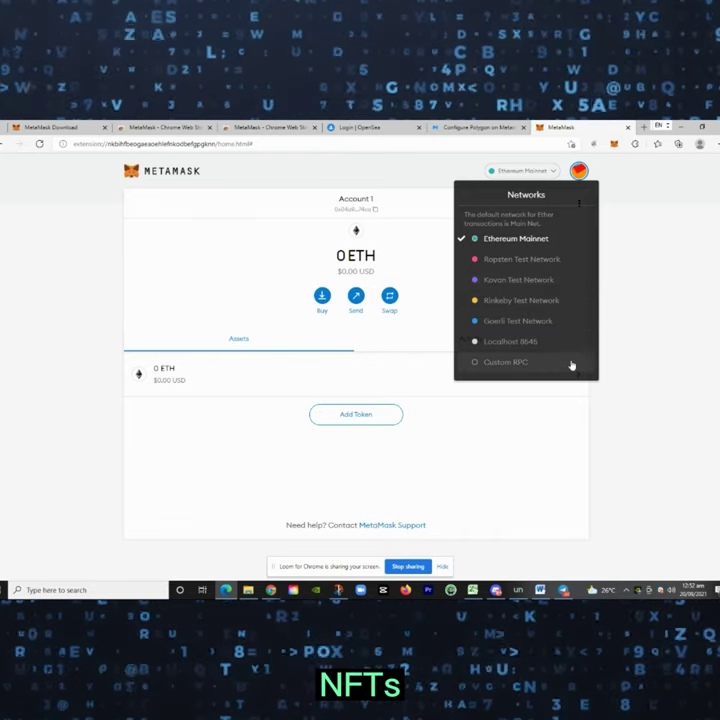
left_click(635, 357)
left_click(462, 126)
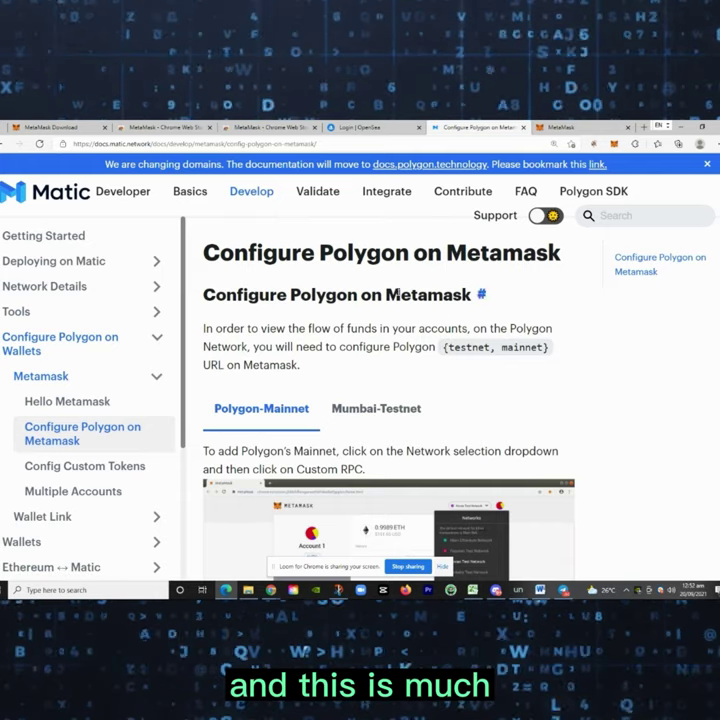
Scroll the Configure Polygon on Metamask page to read the Mainnet values (Chain ID 137, MATIC)
scroll(461, 362, "down", 5)
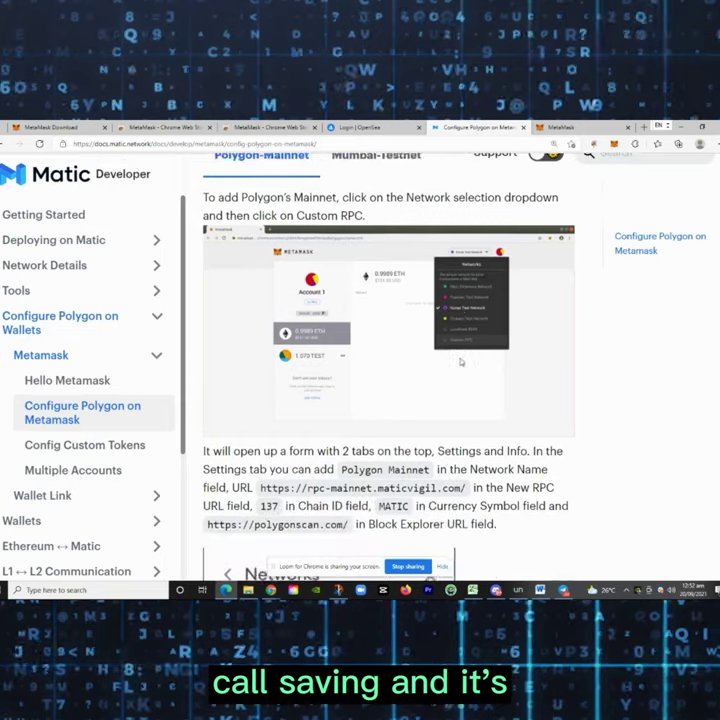
scroll(432, 357, "down", 3)
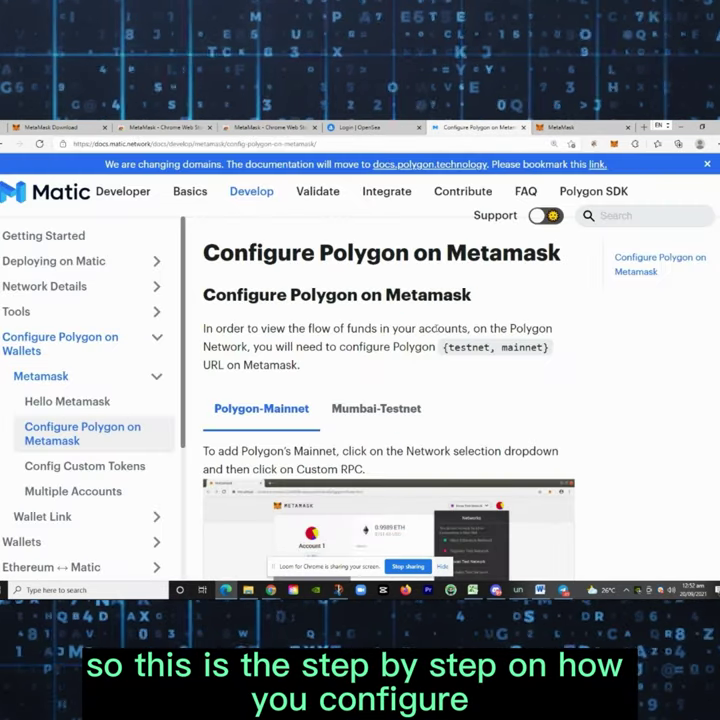
scroll(361, 328, "down", 4)
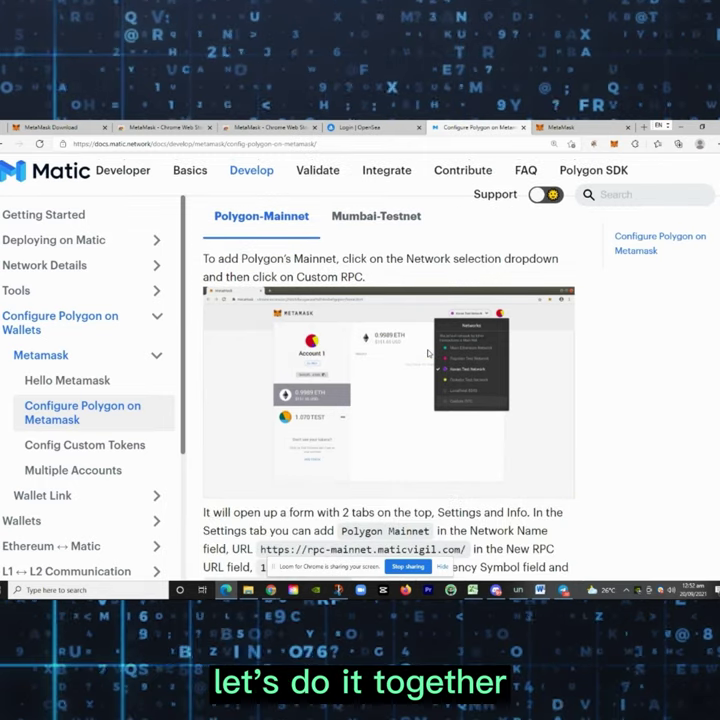
scroll(428, 353, "down", 5)
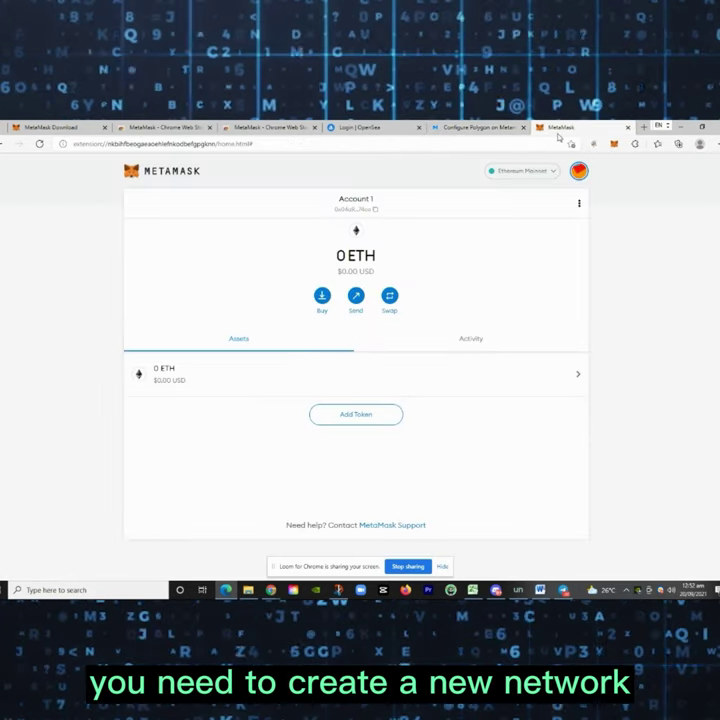
Open MetaMask's custom network form and compare it against the Polygon docs
left_click(578, 170)
left_click(525, 171)
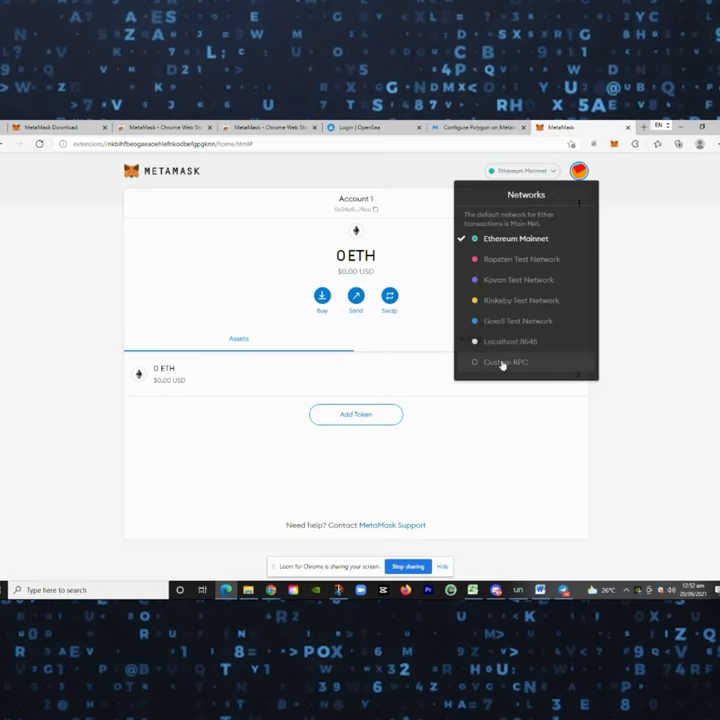
left_click(505, 362)
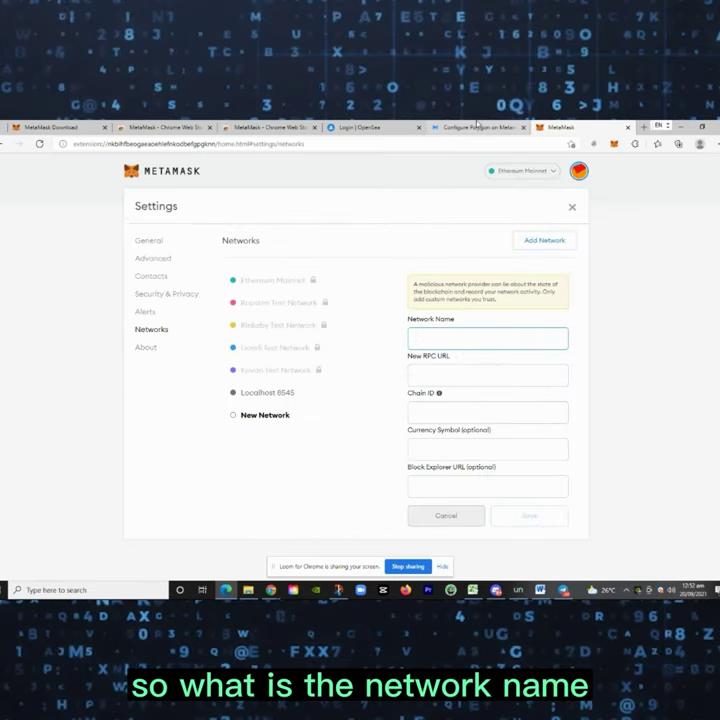
left_click(477, 126)
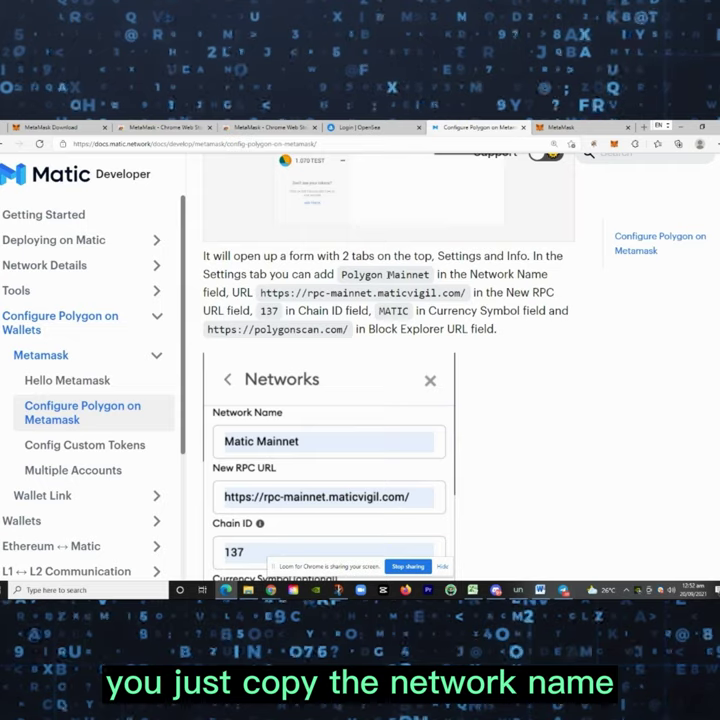
key("ctrl+Tab")
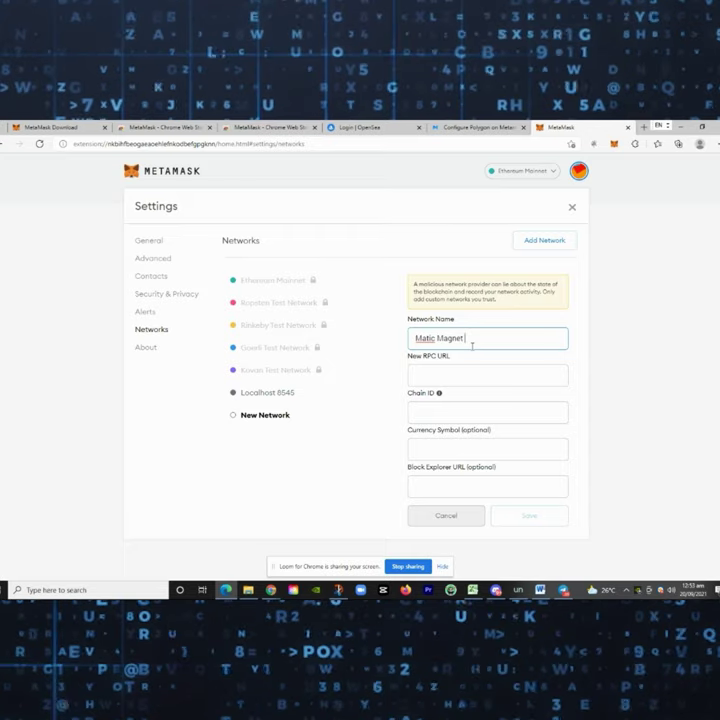
left_click(474, 123)
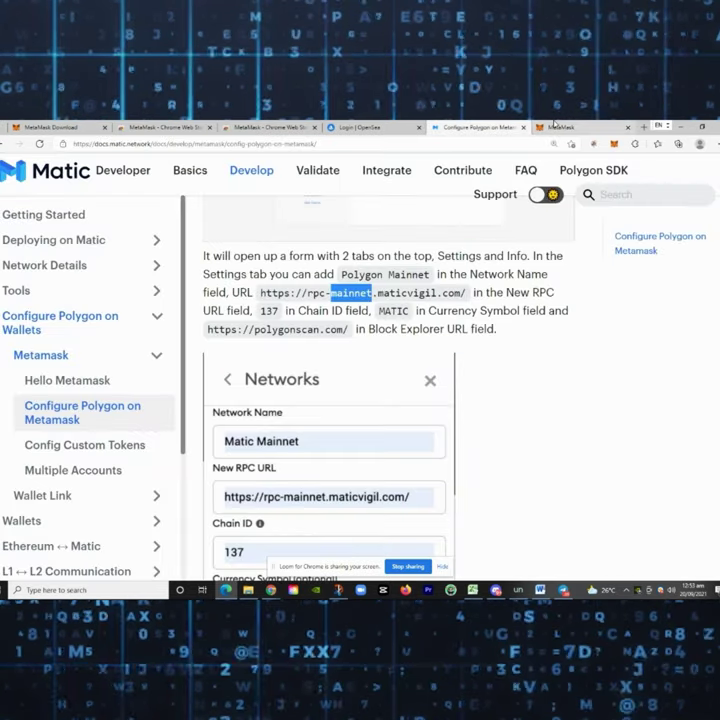
left_click(553, 126)
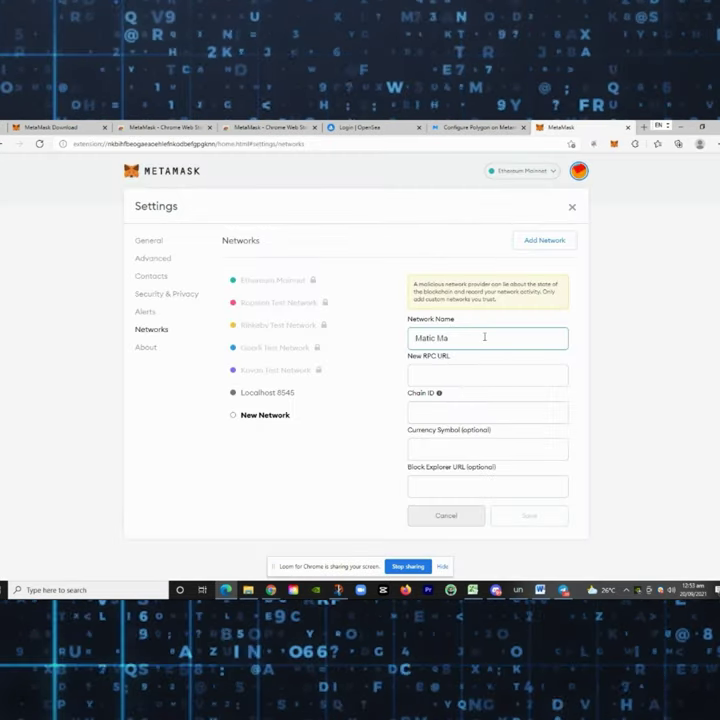
left_click(515, 126)
left_click(558, 127)
left_click(508, 126)
Copy the Matic Mainnet RPC URL from the docs into the New RPC URL field
triple_click(405, 292)
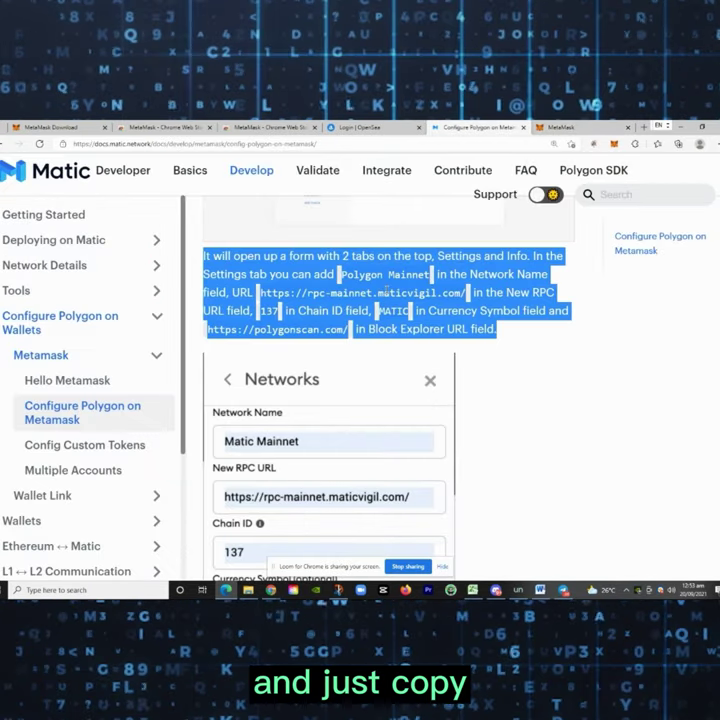
left_click(299, 310)
left_click_drag(262, 293, 466, 292)
right_click(426, 295)
left_click(452, 304)
left_click(555, 128)
left_click(442, 376)
key("ctrl+v")
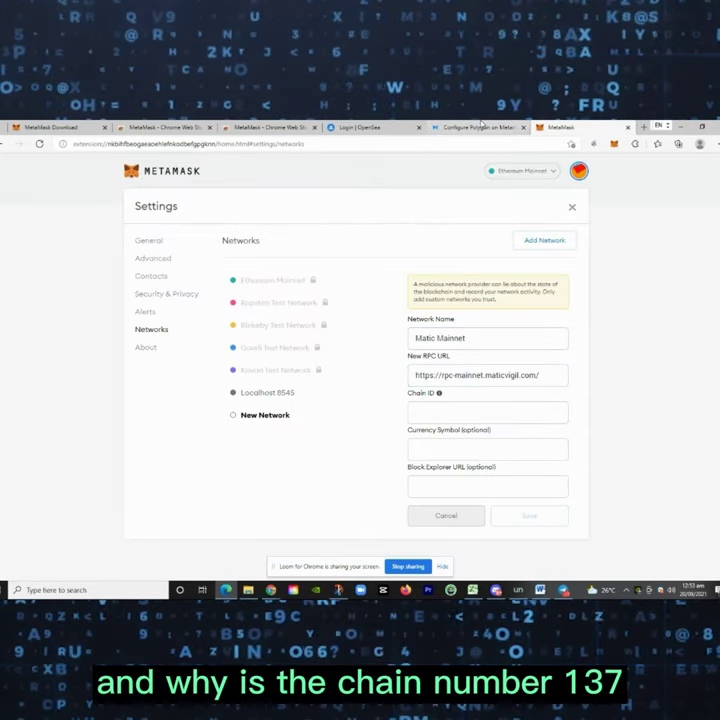
Enter Chain ID 137 and currency symbol MATIC in the network form
left_click(481, 127)
scroll(335, 415, "down", 2)
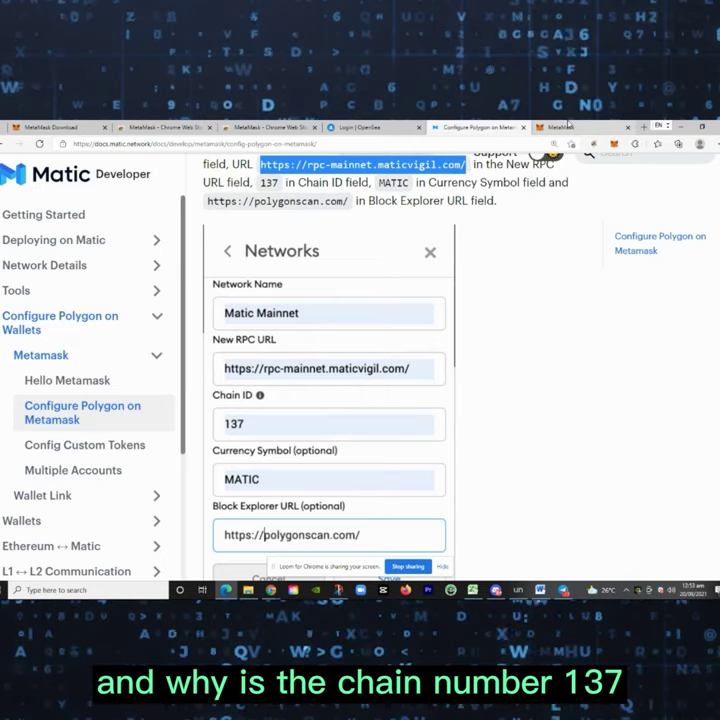
left_click(569, 126)
left_click(452, 408)
type("13")
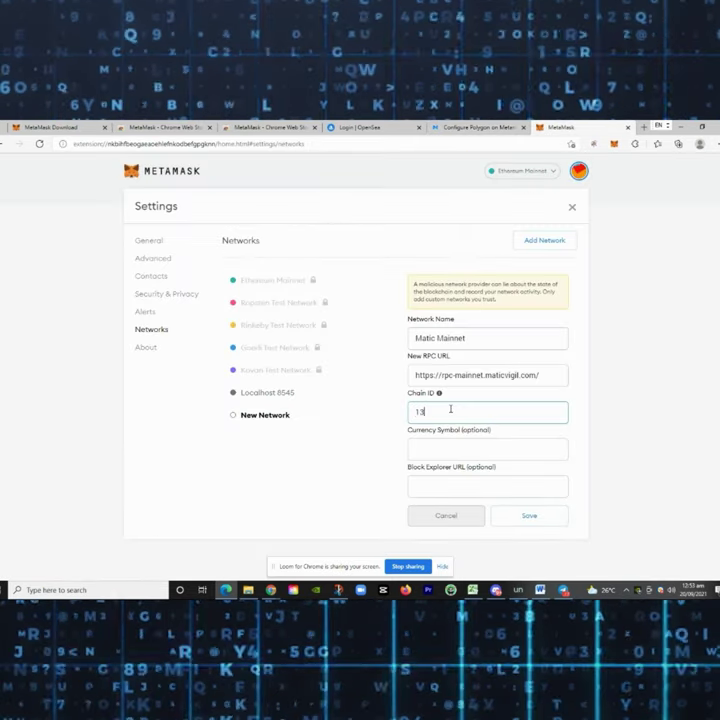
left_click(474, 124)
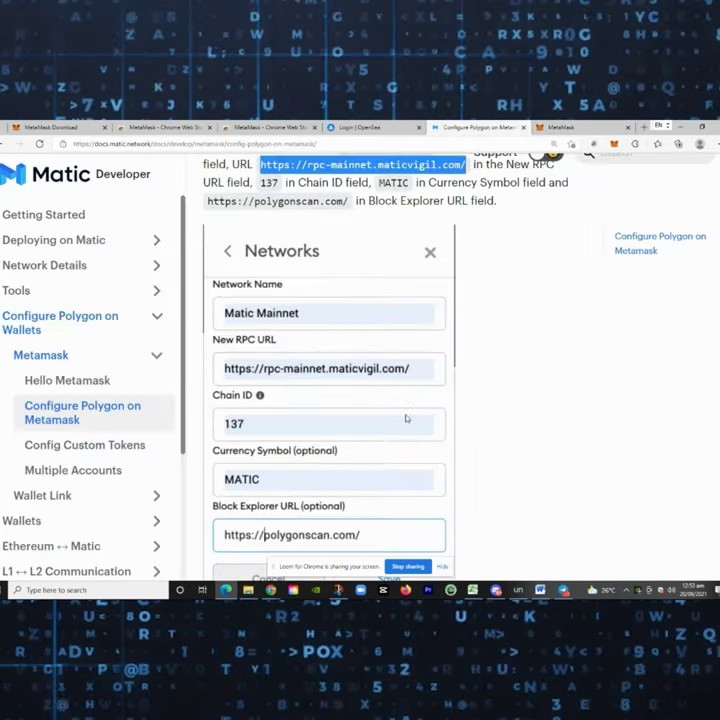
scroll(407, 418, "down", 2)
left_click(574, 124)
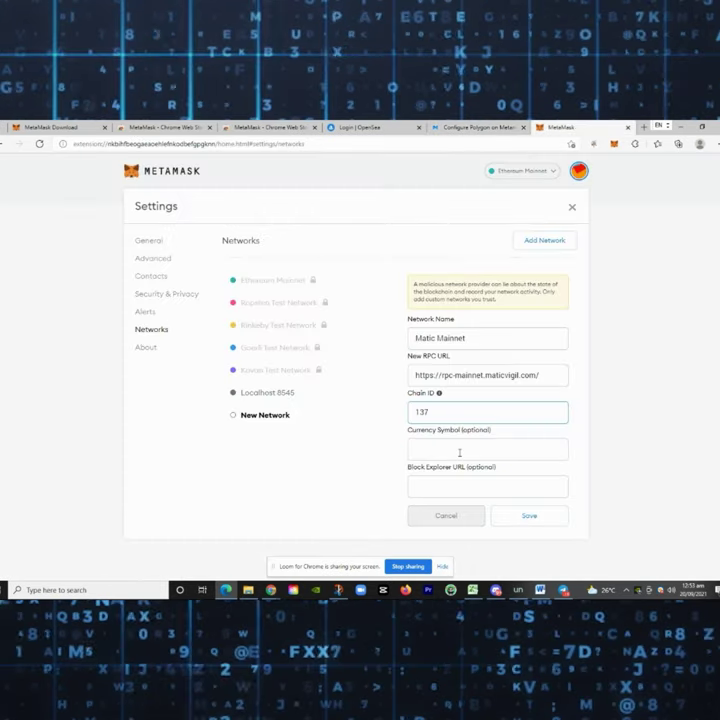
left_click(461, 452)
type("MATIC")
left_click(474, 127)
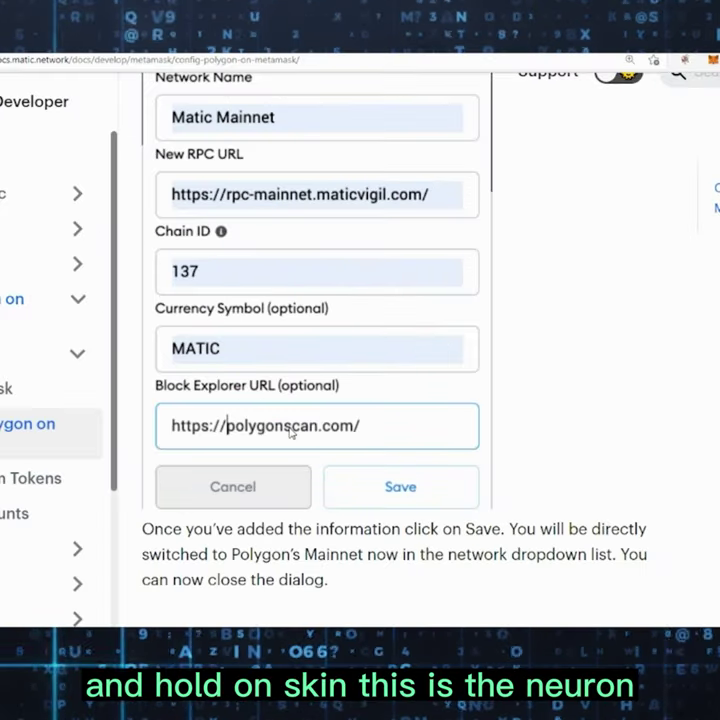
scroll(370, 510, "up", 4)
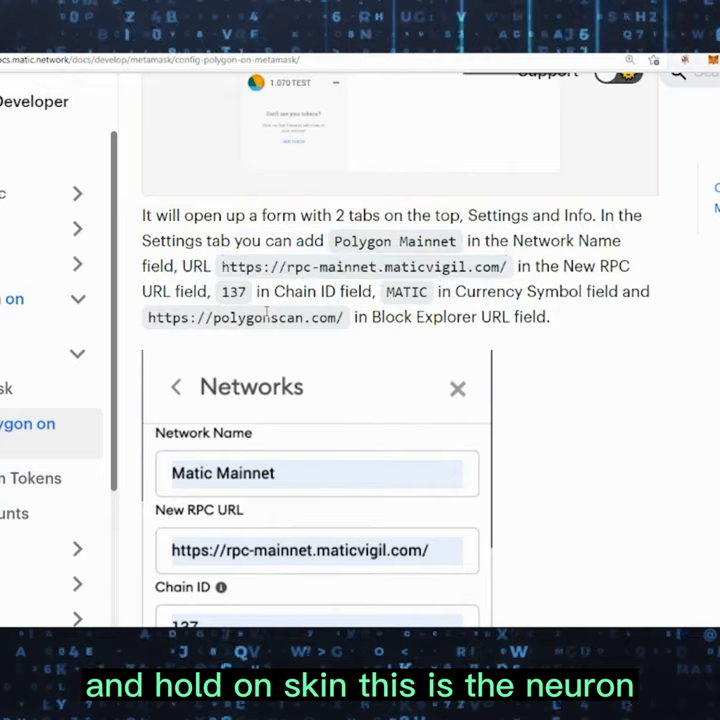
triple_click(273, 319)
left_click(340, 318)
left_click_drag(340, 318, 147, 325)
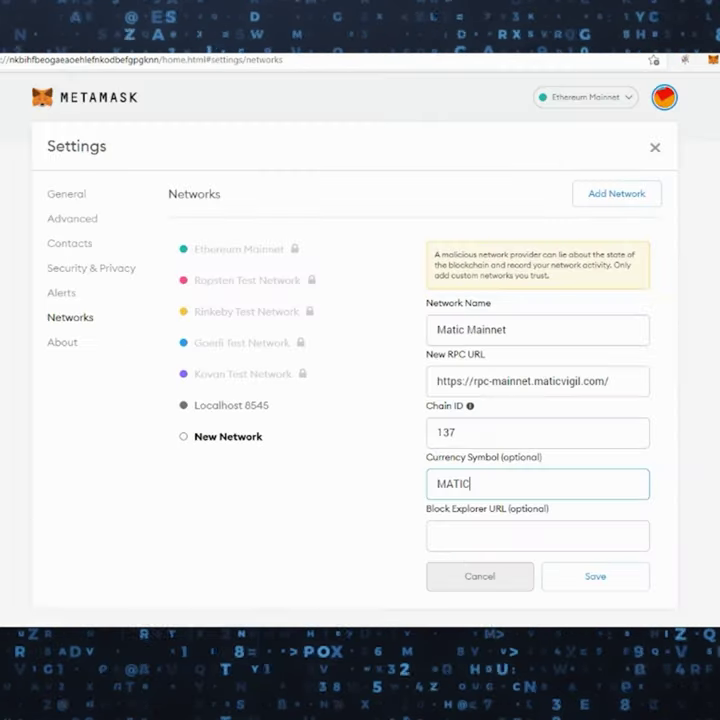
left_click(488, 533)
right_click(488, 533)
left_click(545, 353)
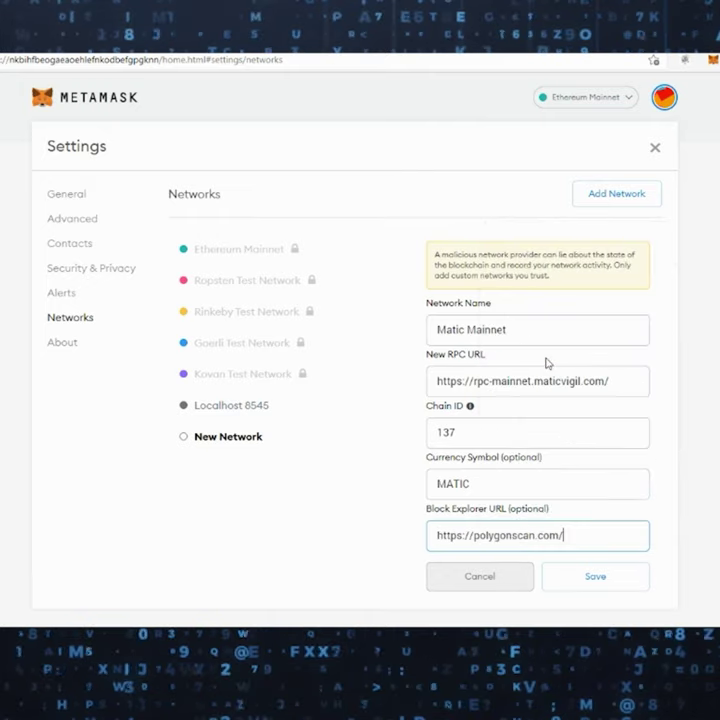
Save the Matic Mainnet network and close Settings to return to the wallet
left_click(580, 584)
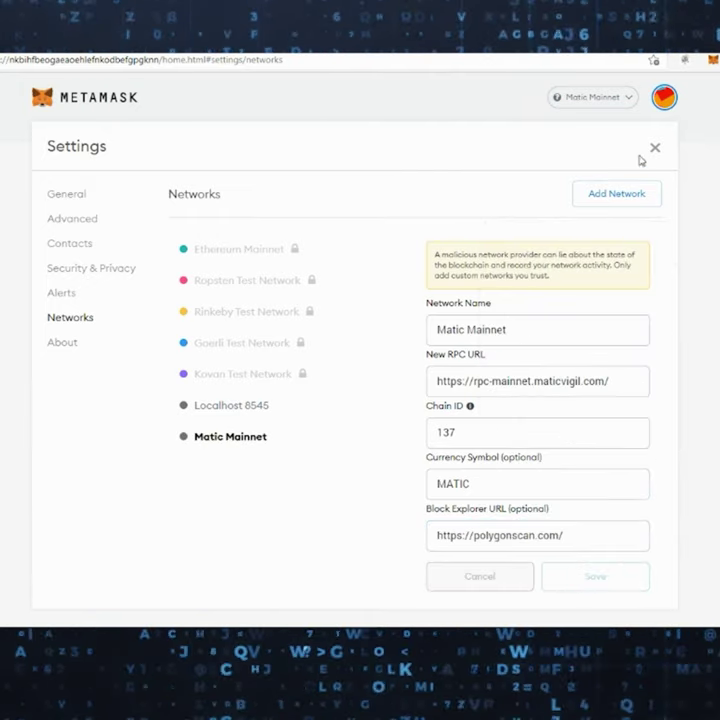
left_click(627, 199)
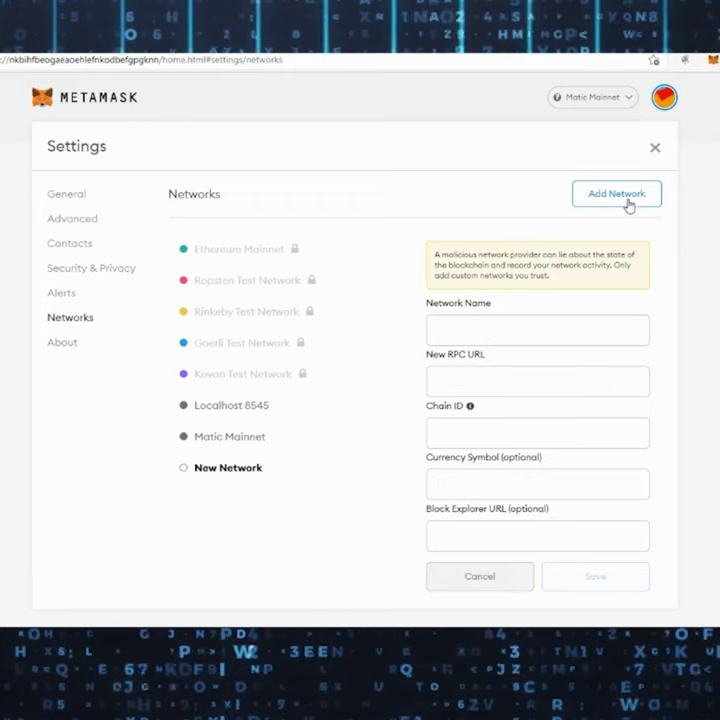
left_click(591, 100)
left_click(577, 200)
left_click(606, 96)
left_click(572, 332)
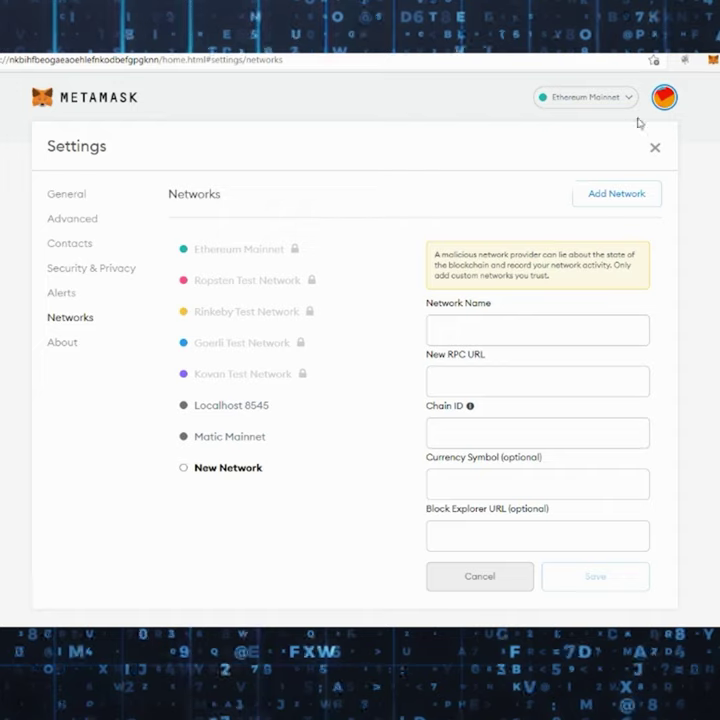
left_click(655, 149)
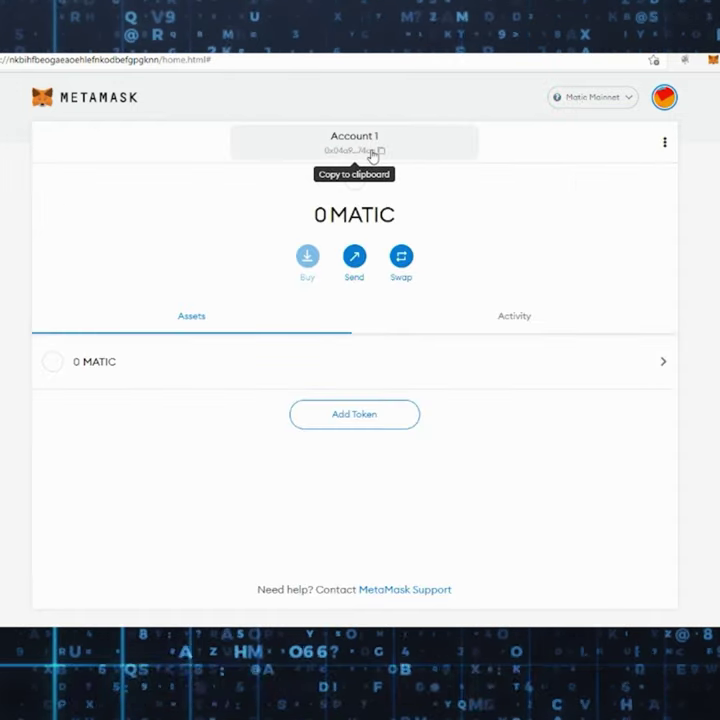
Copy the account address and toggle between Ethereum Mainnet and Matic Mainnet, ending on Matic
left_click(373, 153)
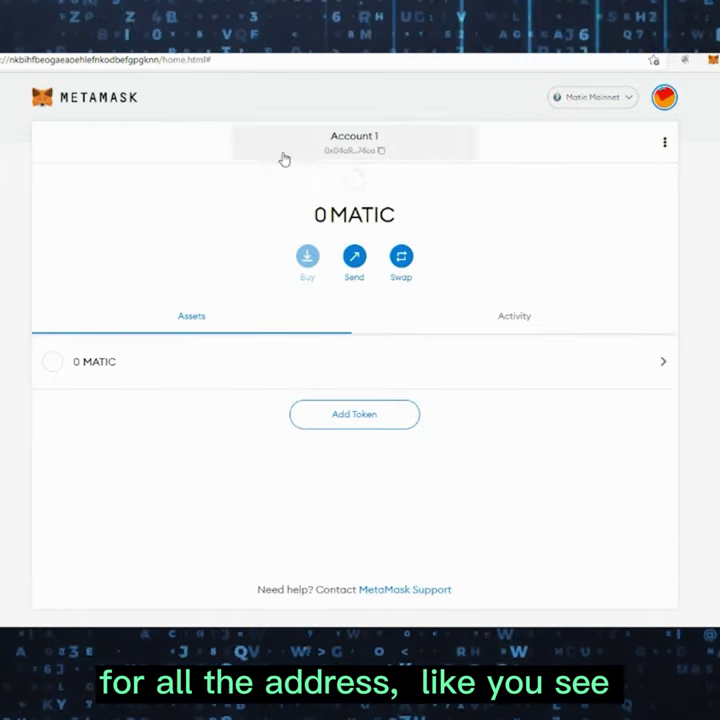
left_click(622, 100)
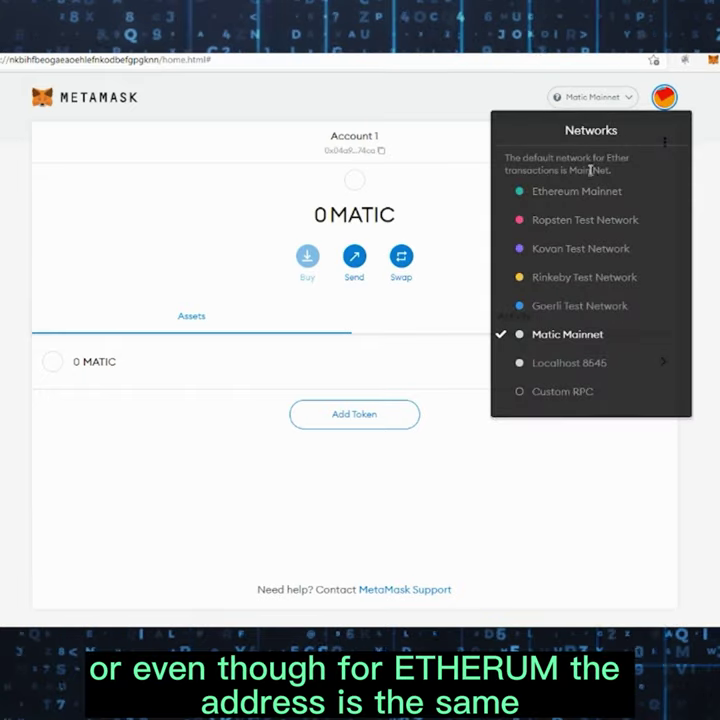
left_click(578, 191)
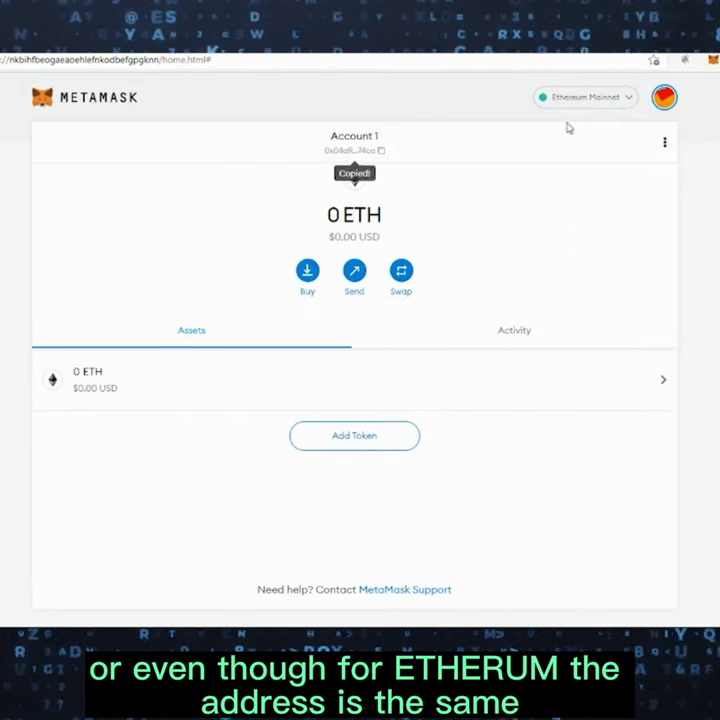
left_click(582, 100)
left_click(517, 338)
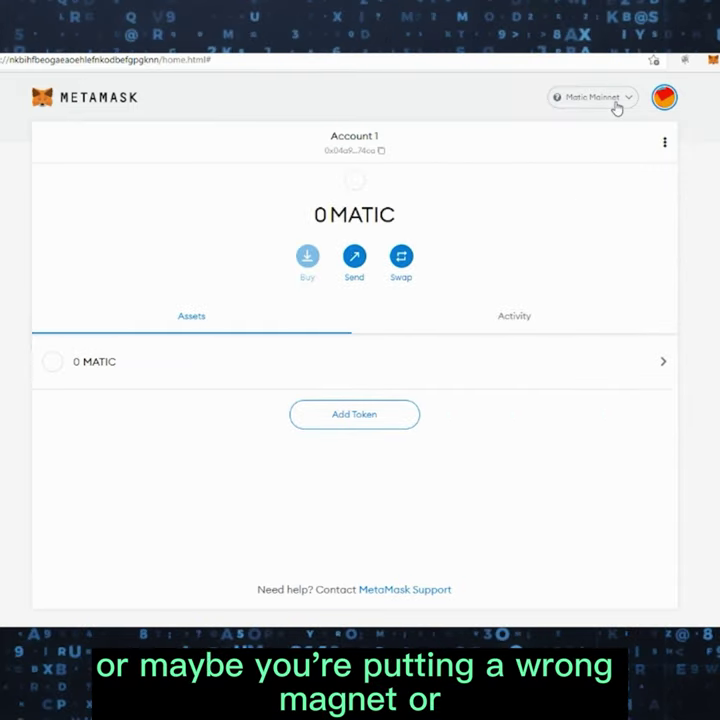
left_click(617, 100)
left_click(585, 192)
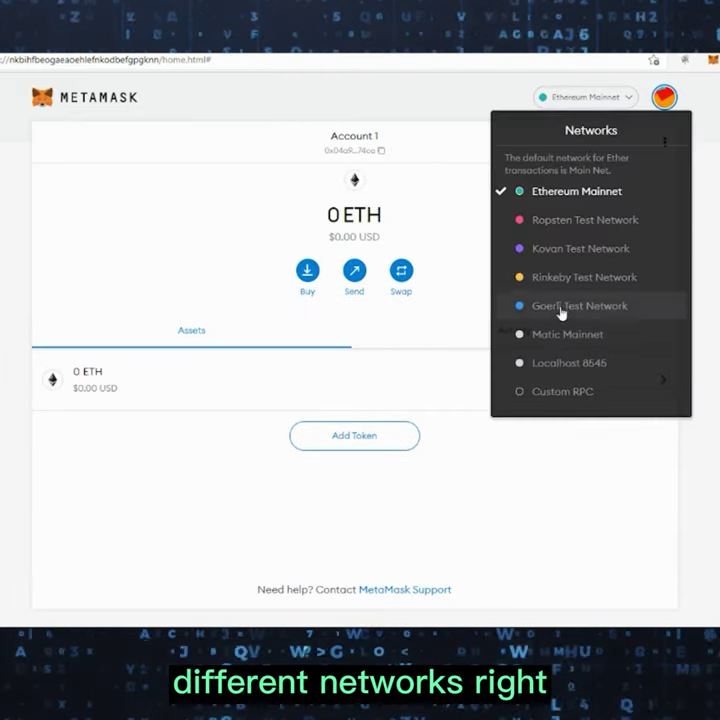
left_click(556, 336)
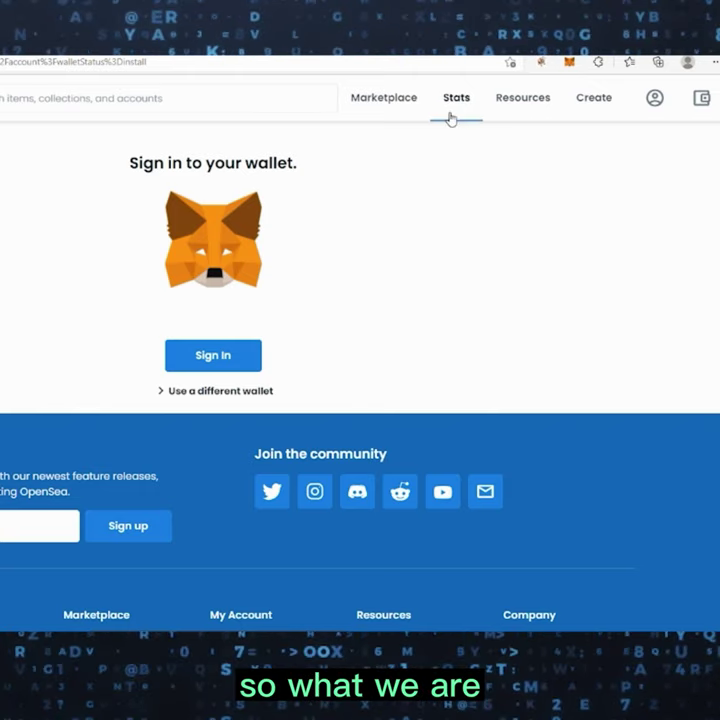
Open OpenSea's wallet panel and expand it to list MetaMask, Coinbase Wallet, Venly, Torus, Portis and Kaikas
left_click(699, 99)
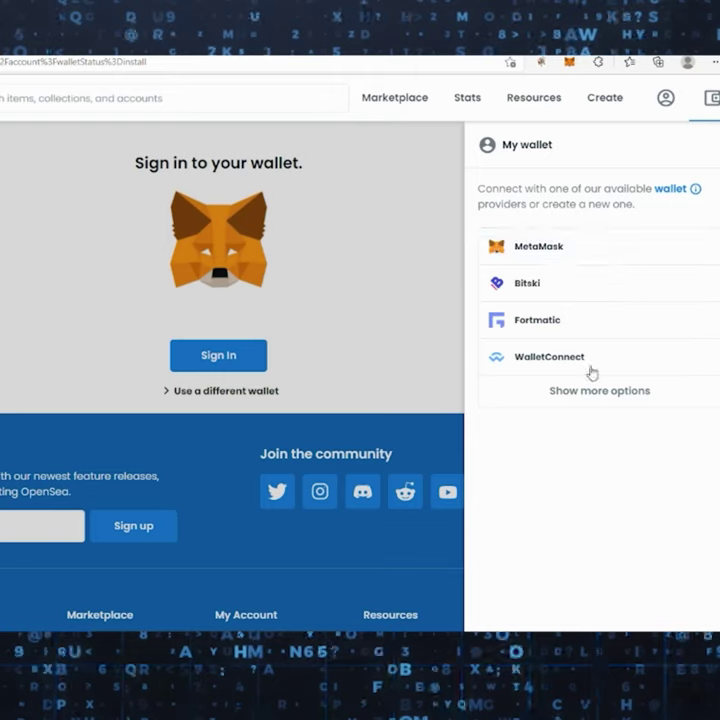
left_click(591, 393)
scroll(586, 398, "down", 1)
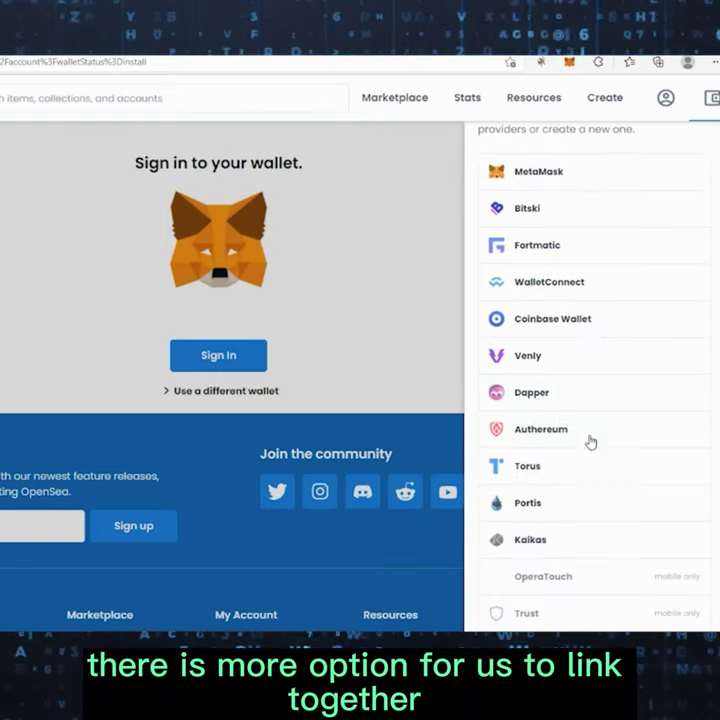
scroll(568, 573, "up", 1)
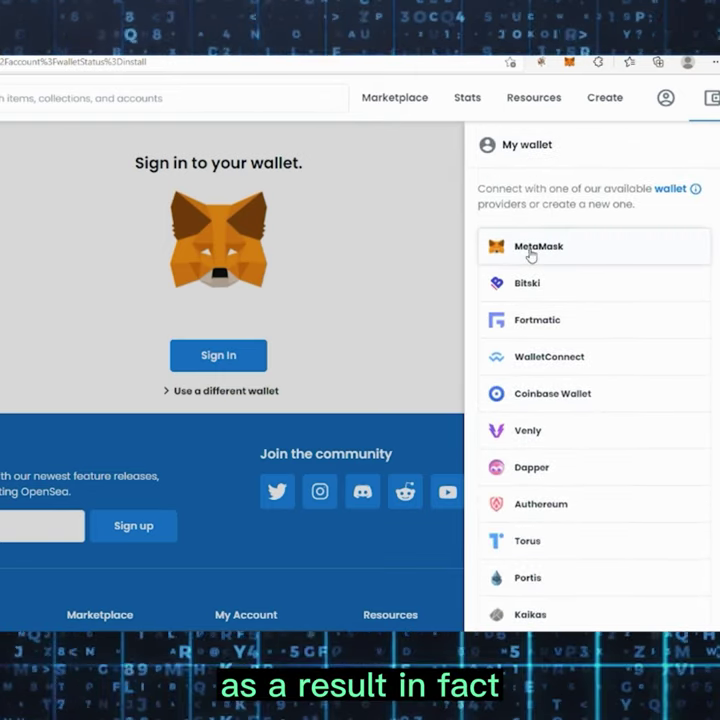
scroll(538, 388, "down", 1)
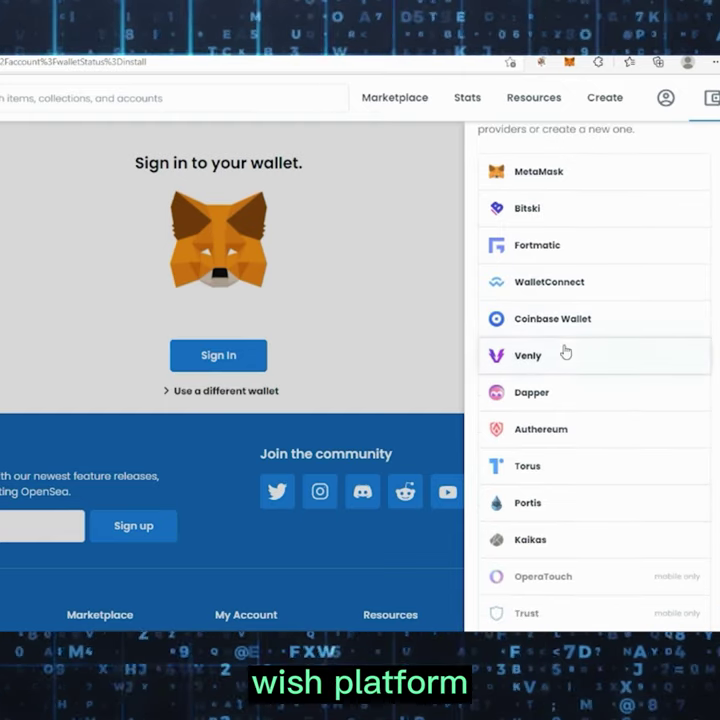
scroll(567, 352, "up", 1)
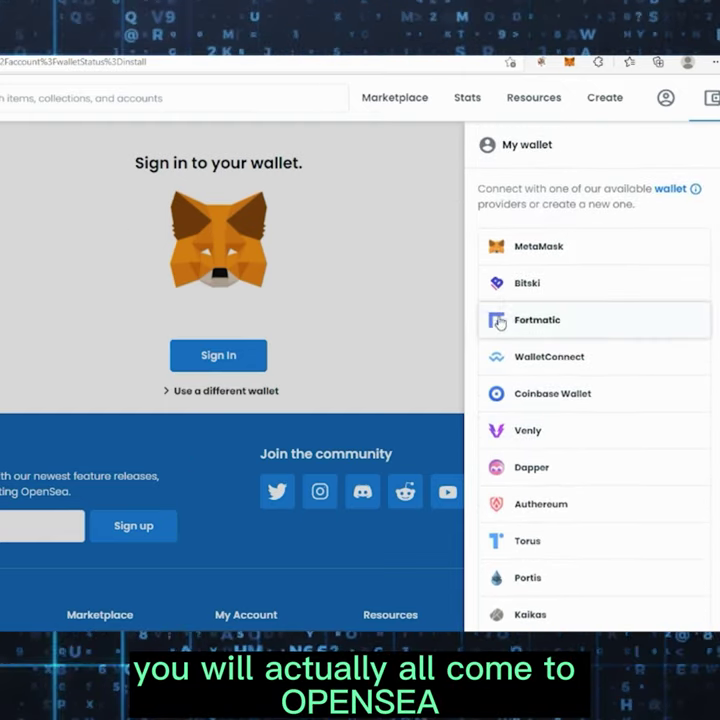
scroll(578, 377, "down", 1)
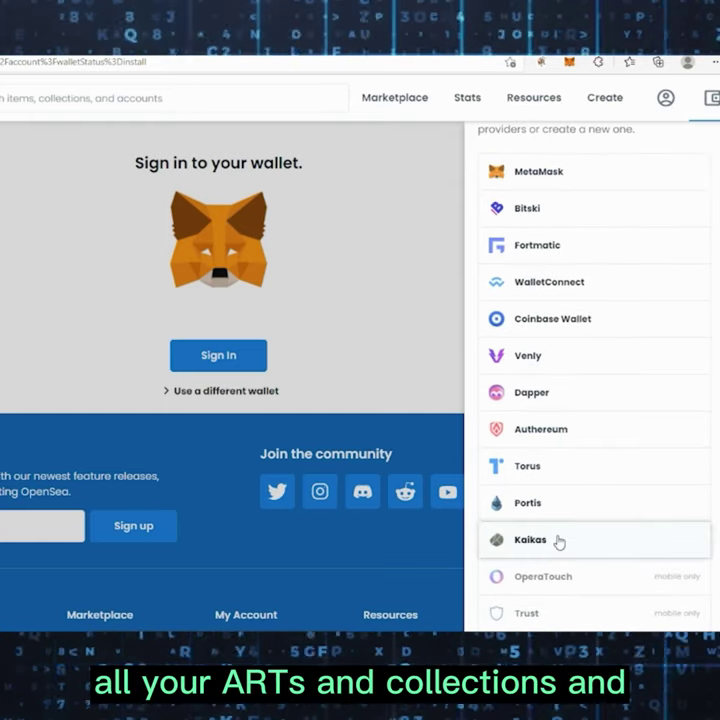
scroll(558, 542, "up", 1)
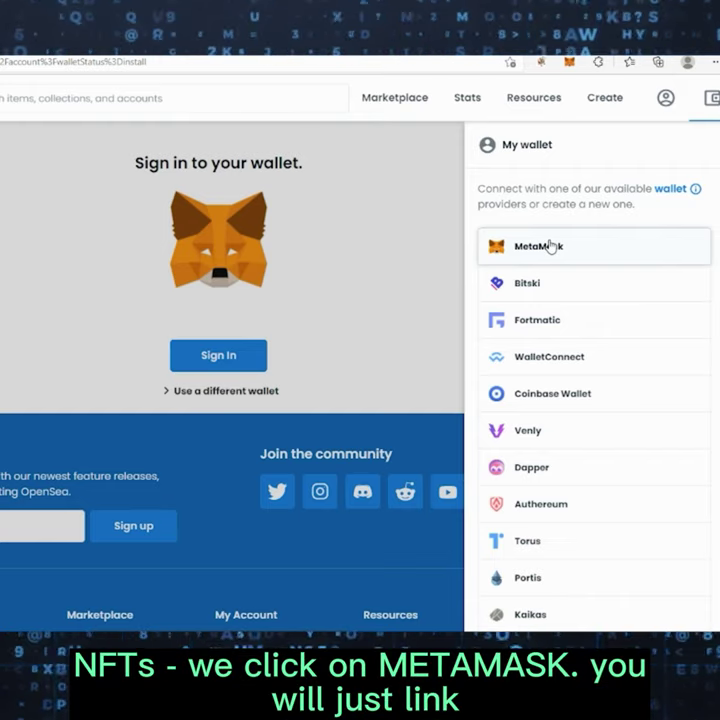
Connect Account 1 through MetaMask to OpenSea and check the empty profile's options menu
left_click(550, 246)
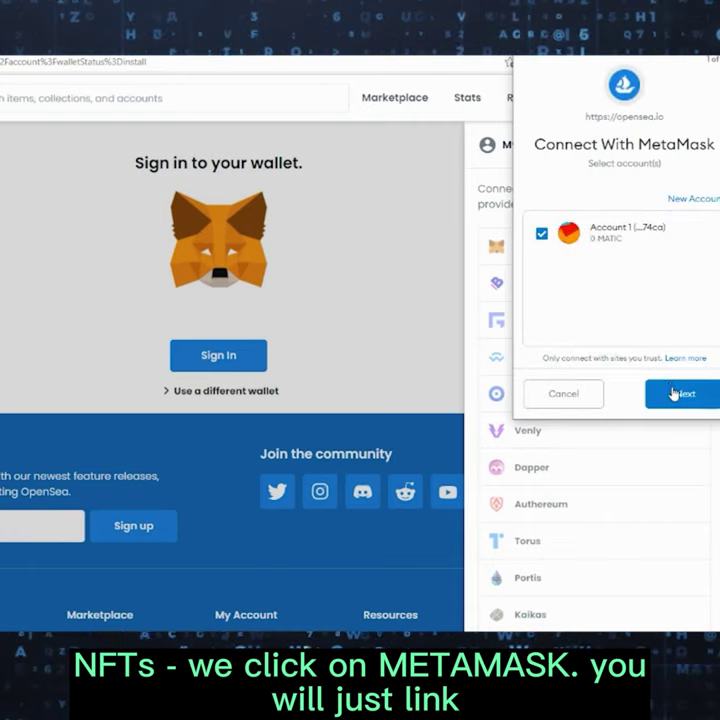
left_click(665, 393)
left_click(673, 393)
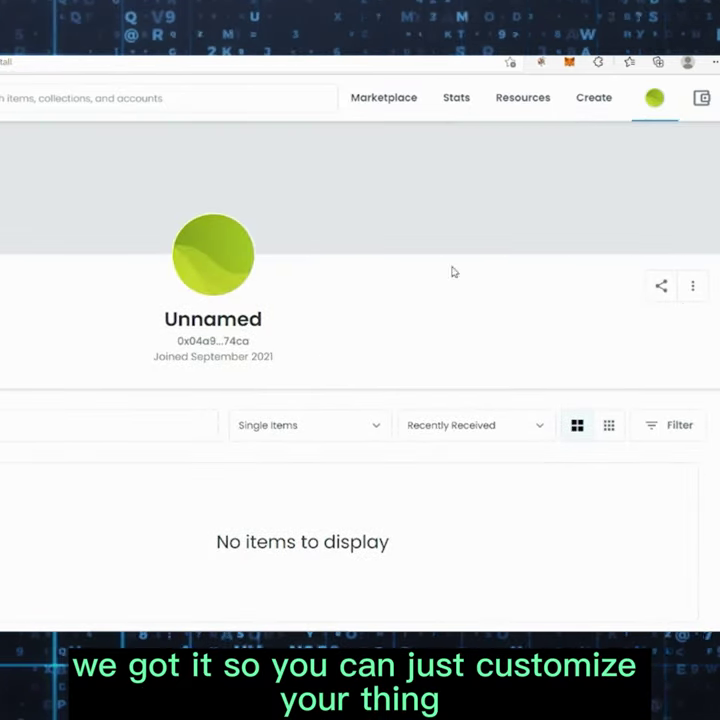
left_click(692, 288)
left_click(479, 312)
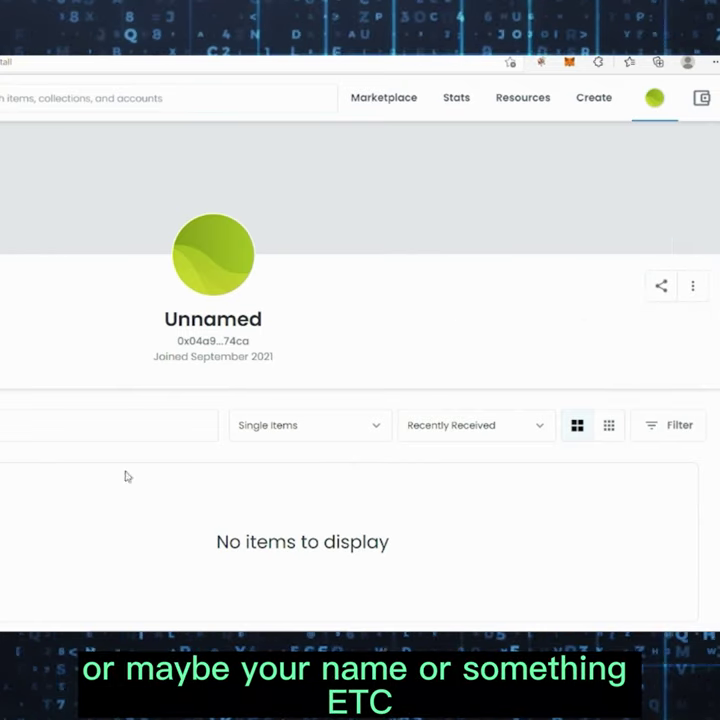